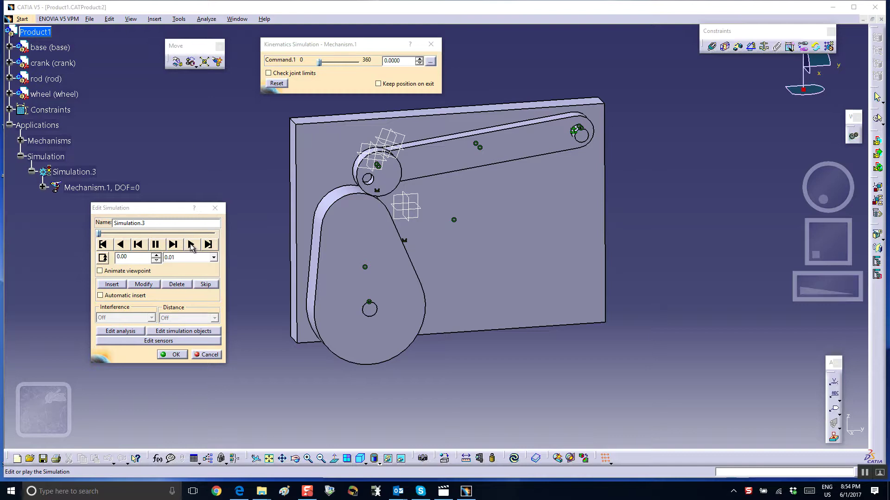
- Play Simulation.3 forward, pause it, rewind to the start pose, and close the simulation editor
left_click(190, 245)
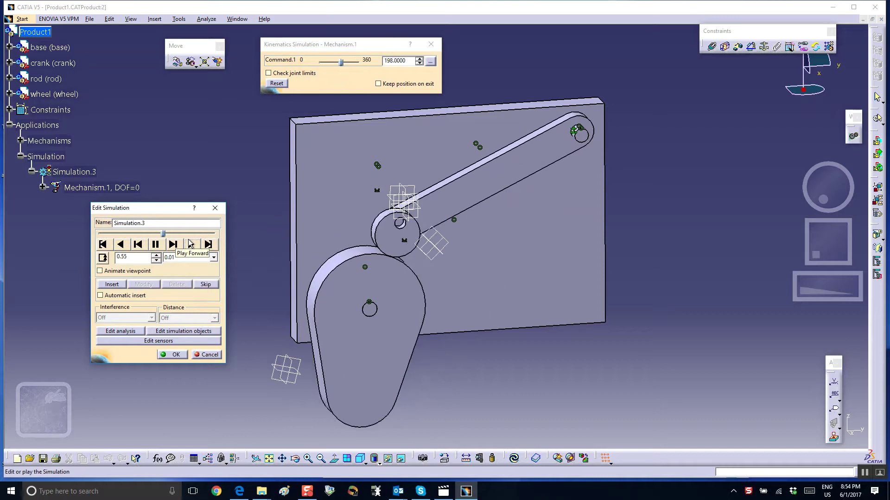
left_click(155, 244)
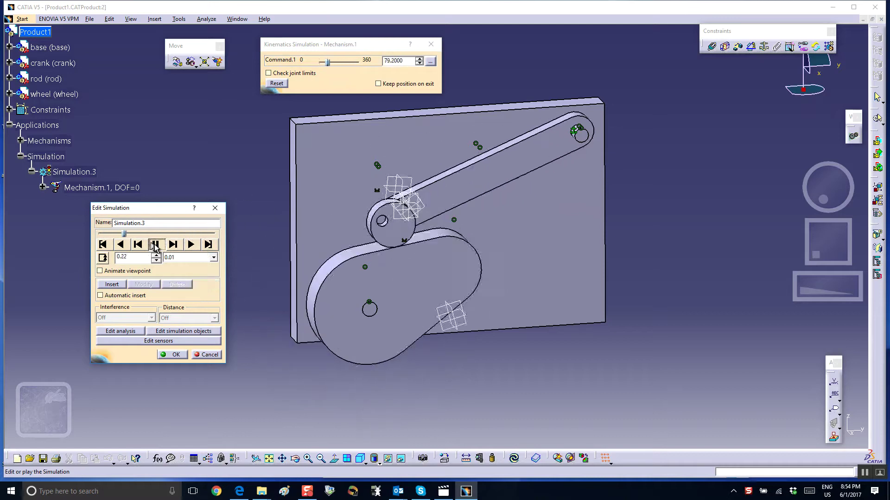
left_click(103, 246)
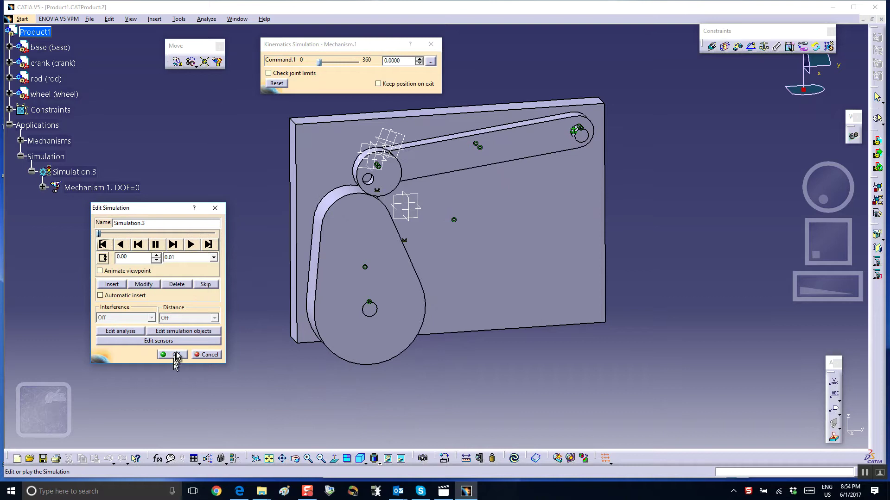
left_click(175, 356)
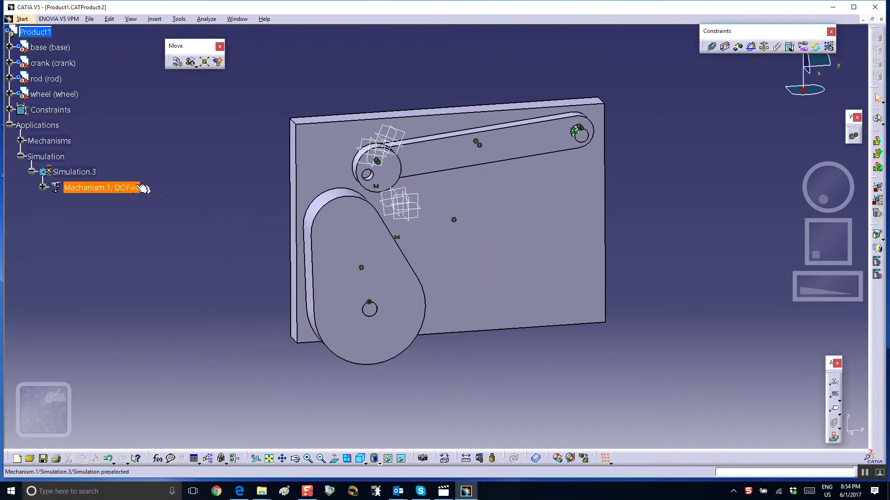
- Delete Mechanism.1 from the specification tree, confirming the deletion
right_click(109, 187)
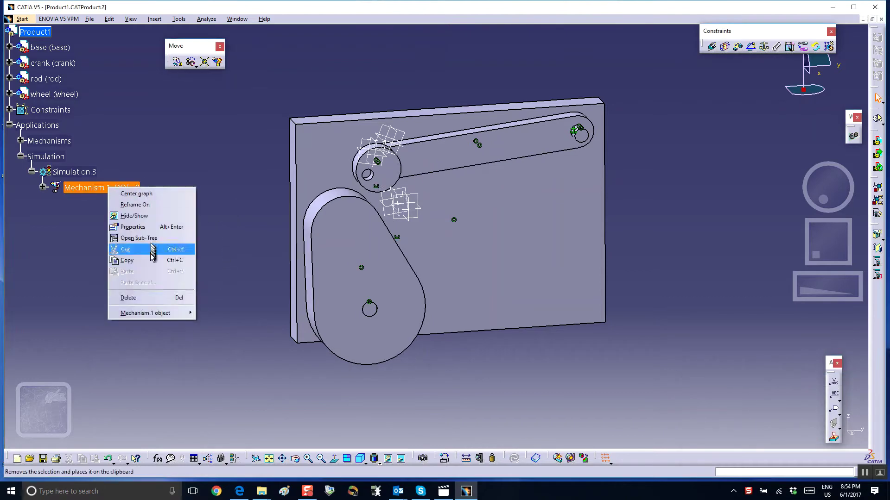
left_click(128, 298)
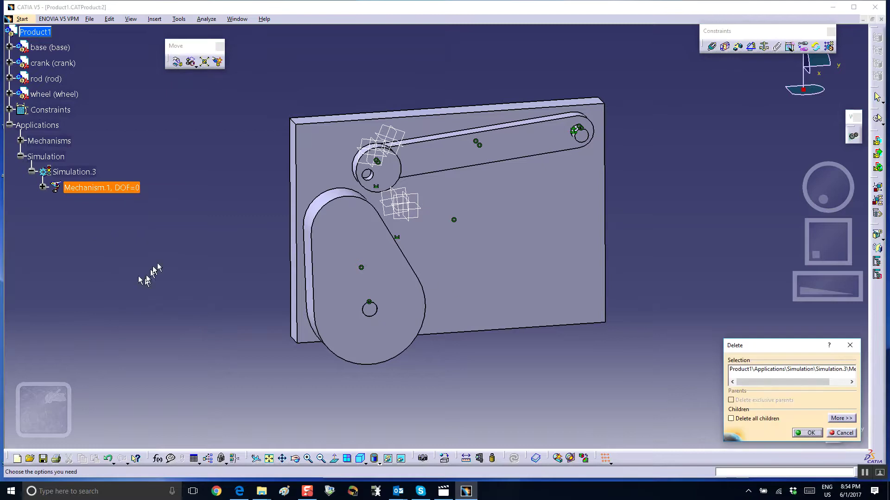
left_click(808, 433)
- Delete Simulation.3 from the Applications node
left_click(74, 157)
right_click(77, 158)
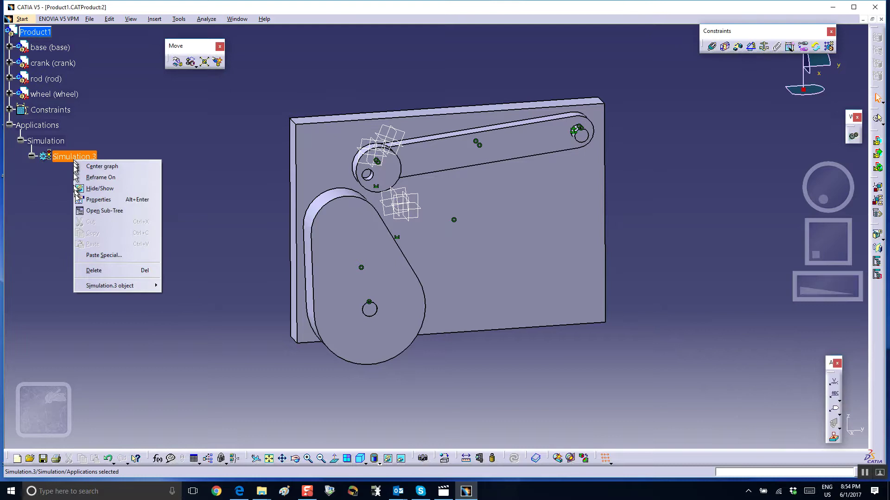
left_click(94, 272)
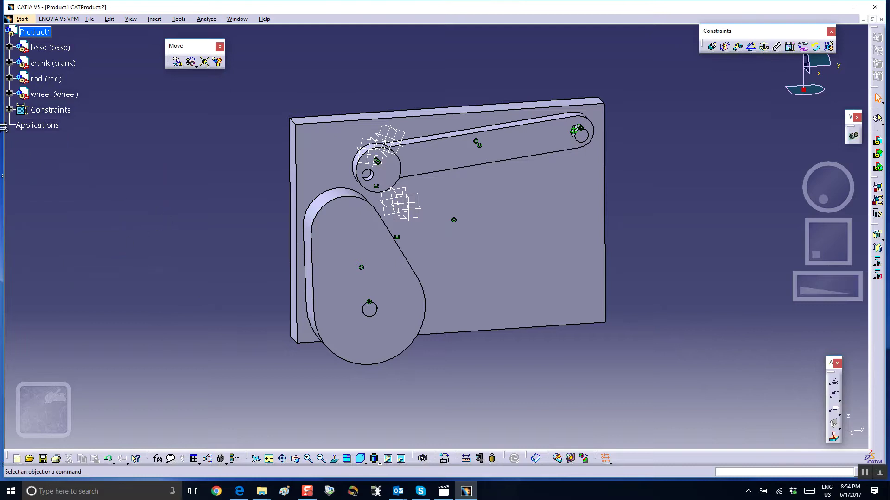
scroll(135, 176, "up", 3)
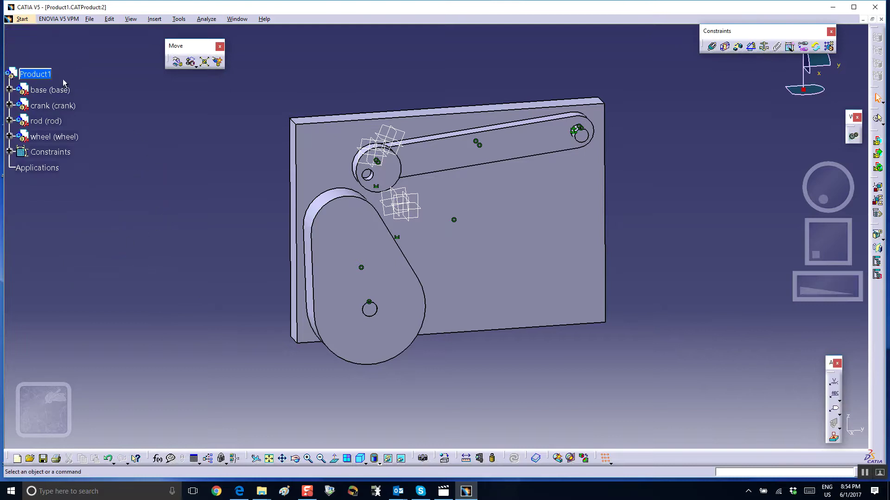
- Lift the rod off the plate along Z and slide the wheel and crank away along Y
left_click(176, 62)
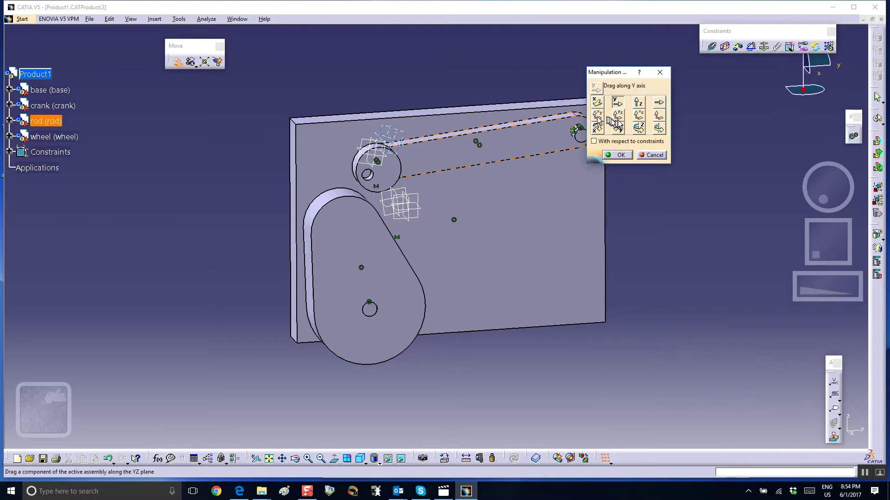
left_click(637, 102)
left_click_drag(574, 134, 574, 44)
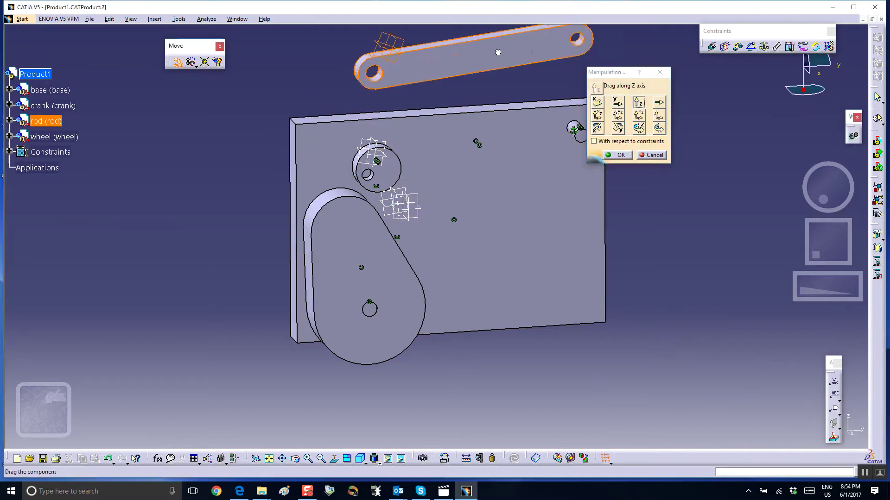
left_click(617, 102)
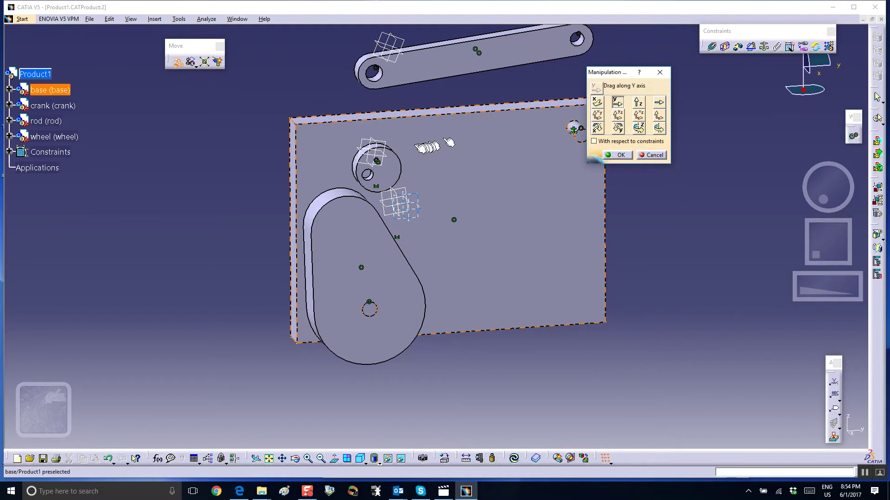
left_click_drag(385, 163, 235, 168)
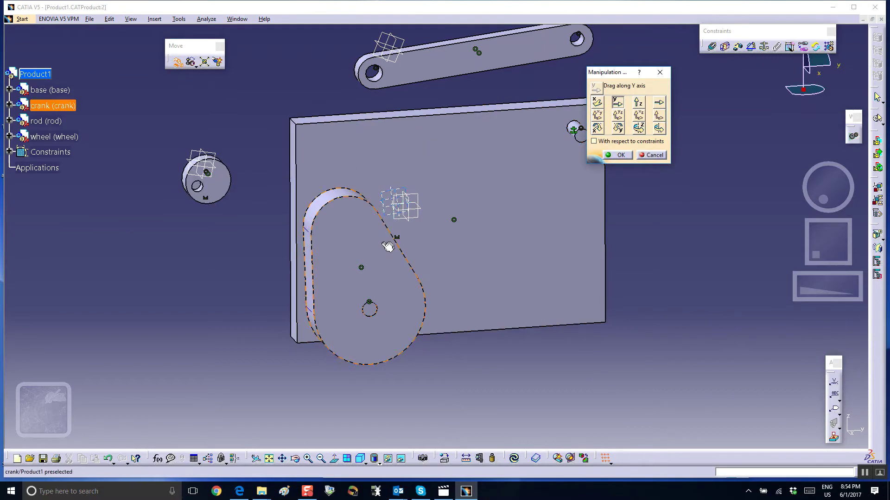
left_click_drag(391, 238, 164, 292)
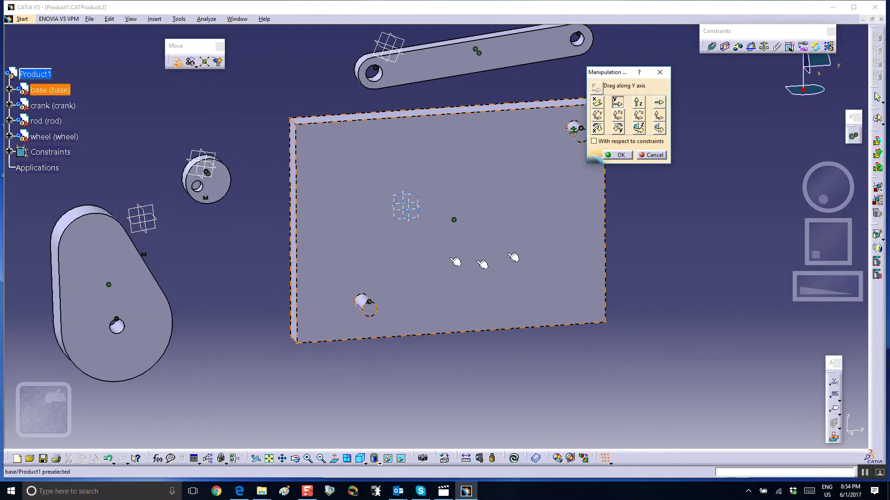
left_click(620, 155)
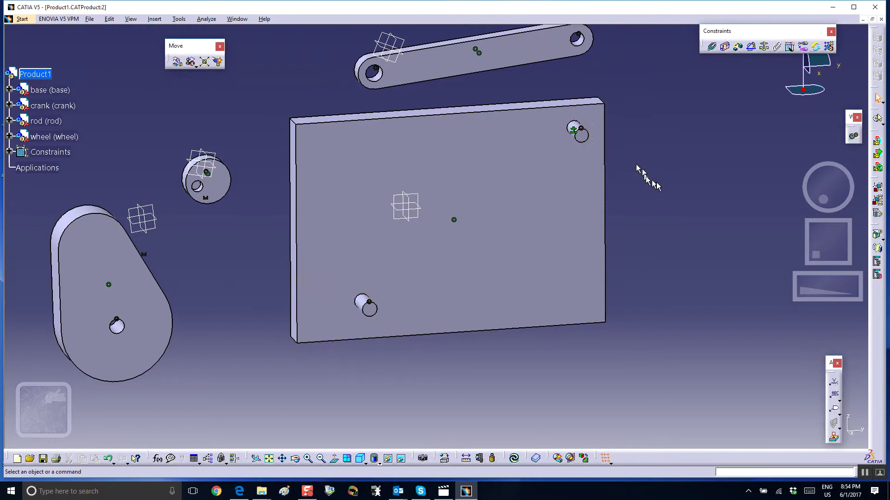
- Delete all existing constraints from the Constraints group
left_click(8, 152)
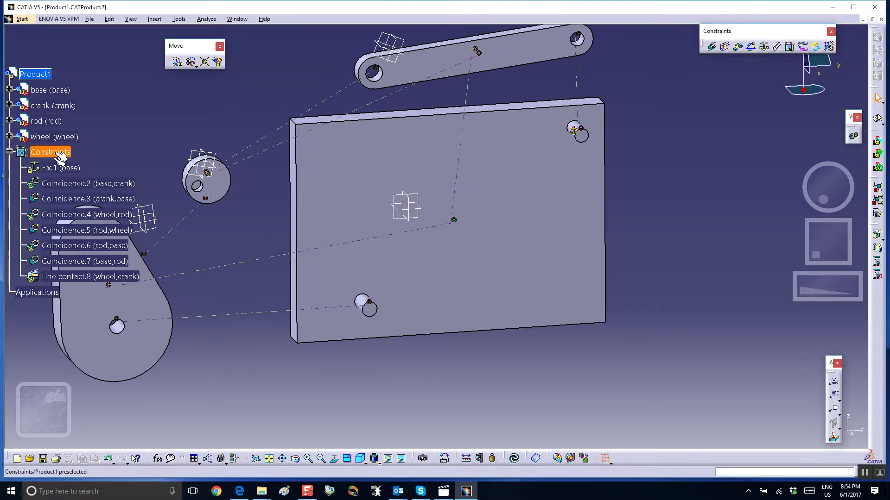
right_click(60, 156)
left_click(83, 260)
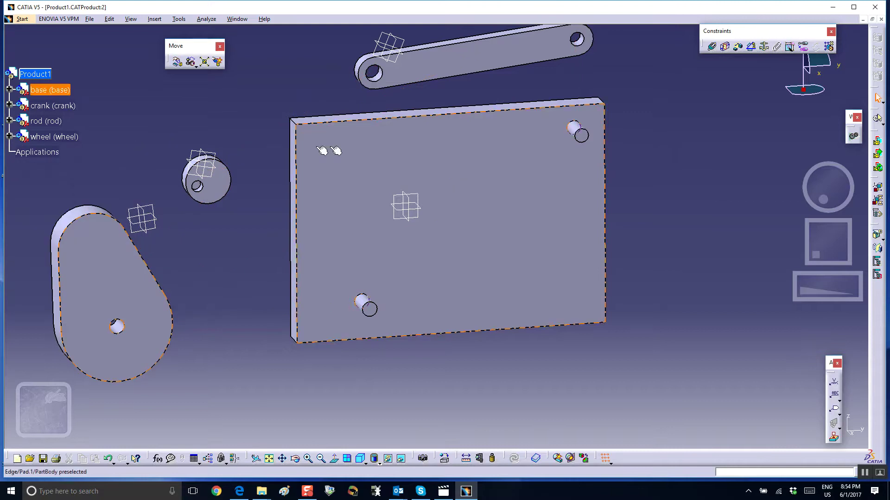
left_click(764, 47)
- Fix the base plate and make the crank hole axis coincident with the plate's lower pin
left_click(532, 212)
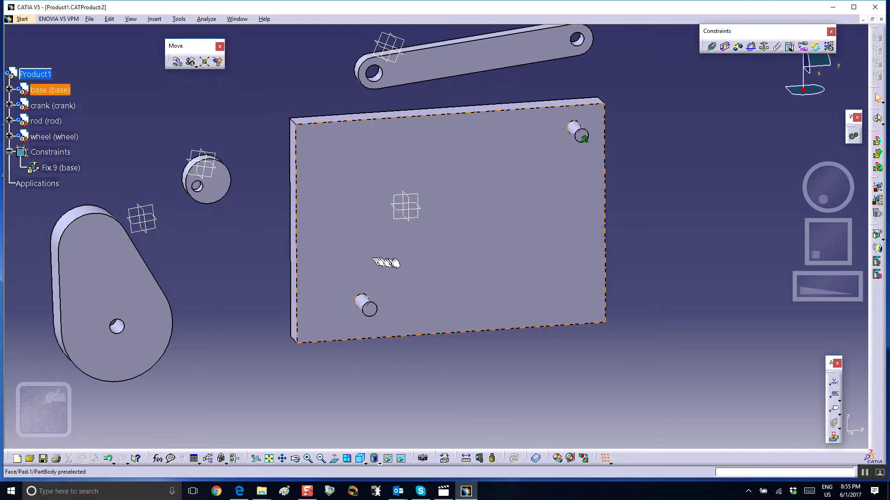
left_click(712, 46)
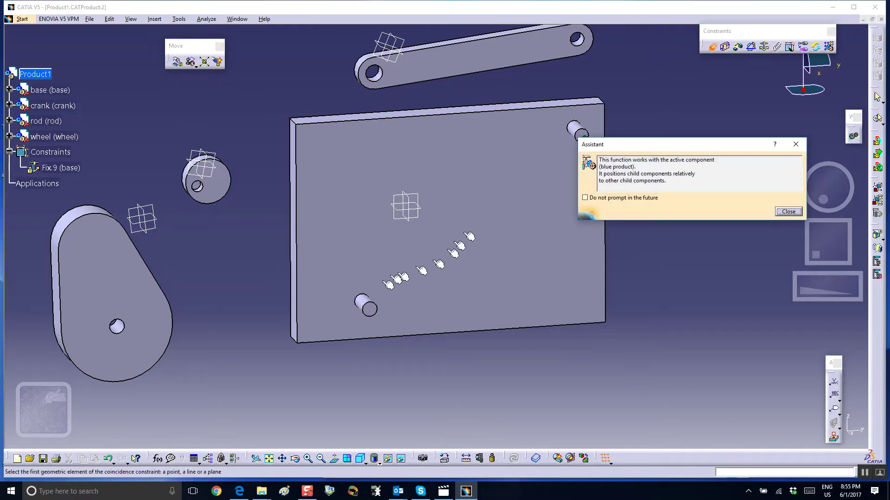
left_click(118, 327)
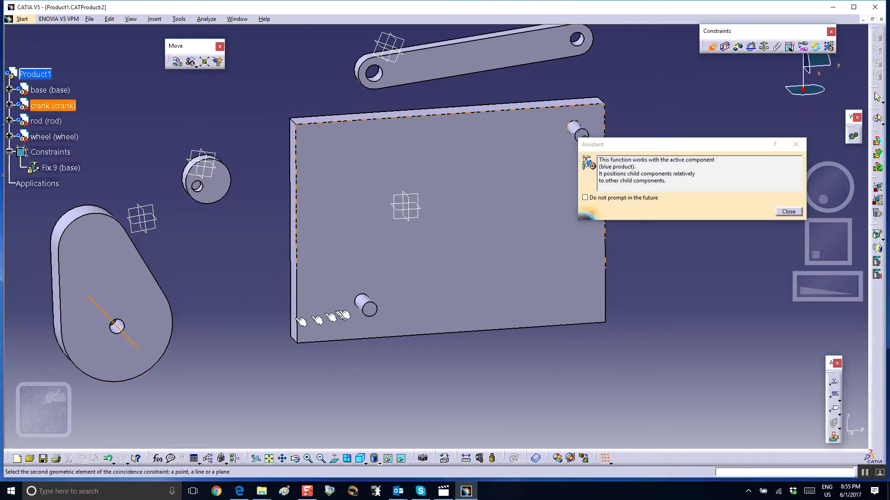
left_click(365, 304)
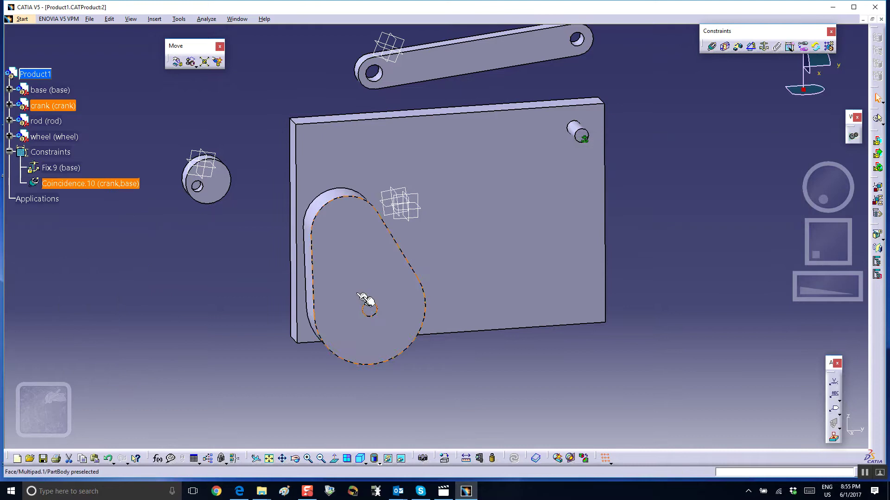
- Make the crank's face coincident with the base plate face
left_click(713, 47)
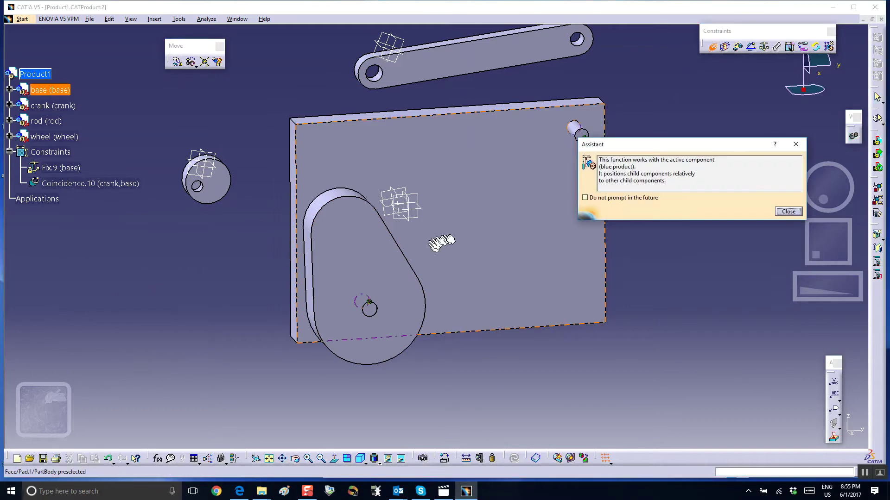
left_click(394, 254)
middle_click_drag(395, 254, 666, 250)
left_click(477, 282)
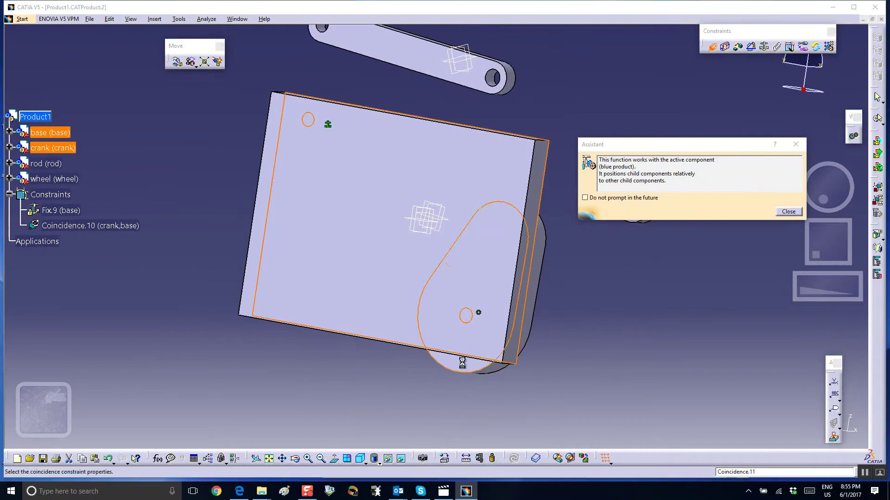
left_click(227, 300)
middle_click_drag(464, 259, 417, 159)
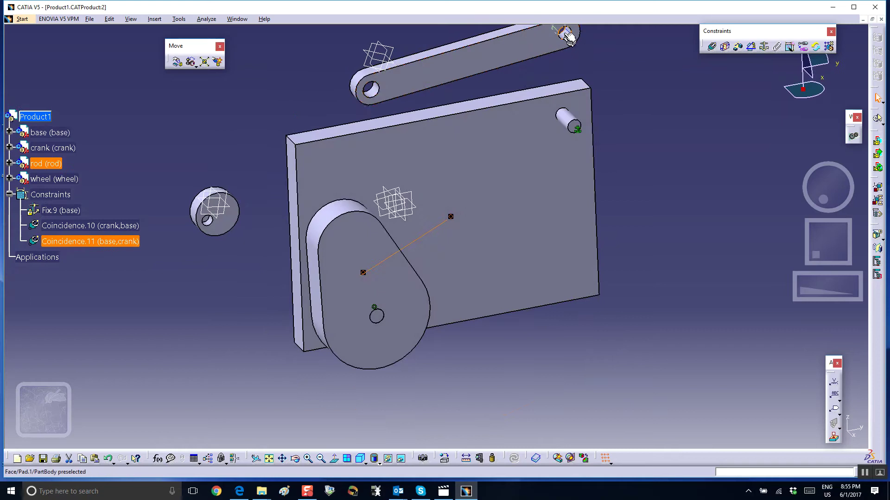
- Pin the rod by making its hole axis coincident with the base pin axis
middle_click_drag(551, 49, 541, 63)
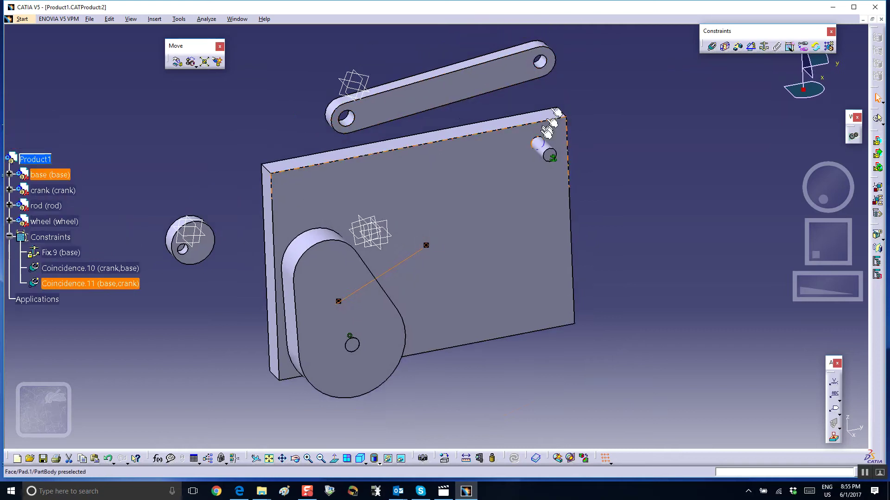
left_click(711, 46)
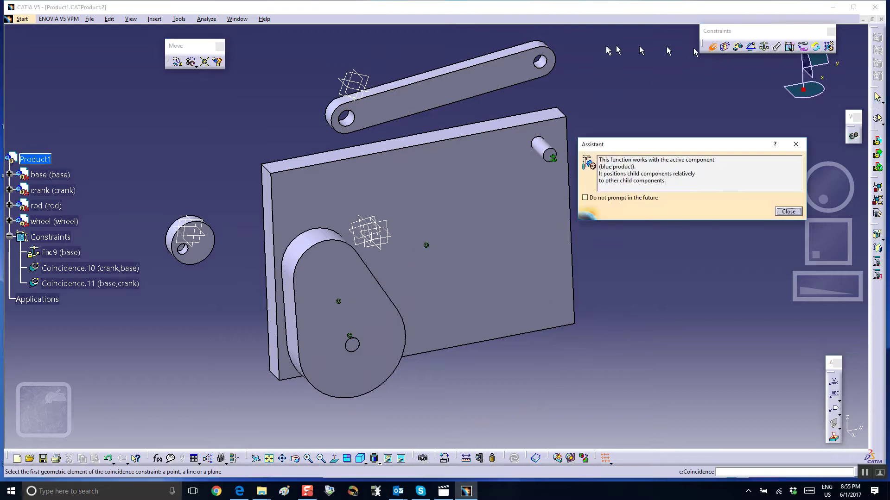
left_click(543, 64)
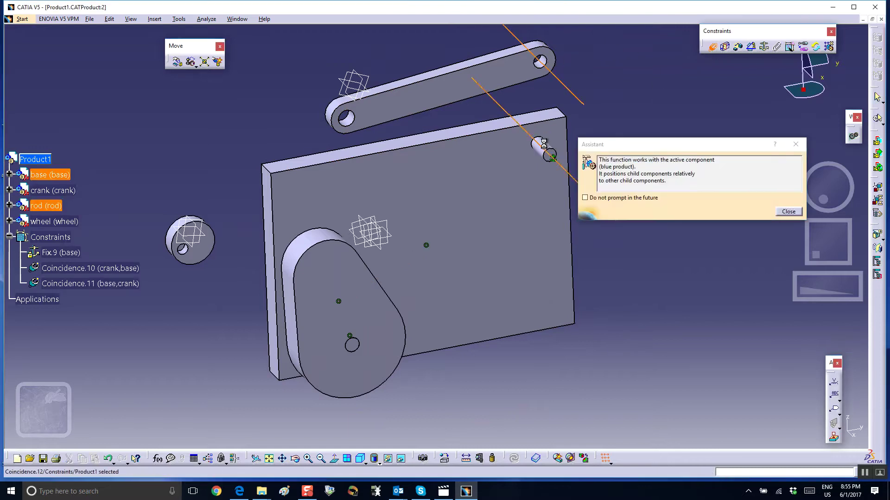
left_click(547, 150)
- Make the base plate's front face coincident with the rod's back face
left_click(713, 47)
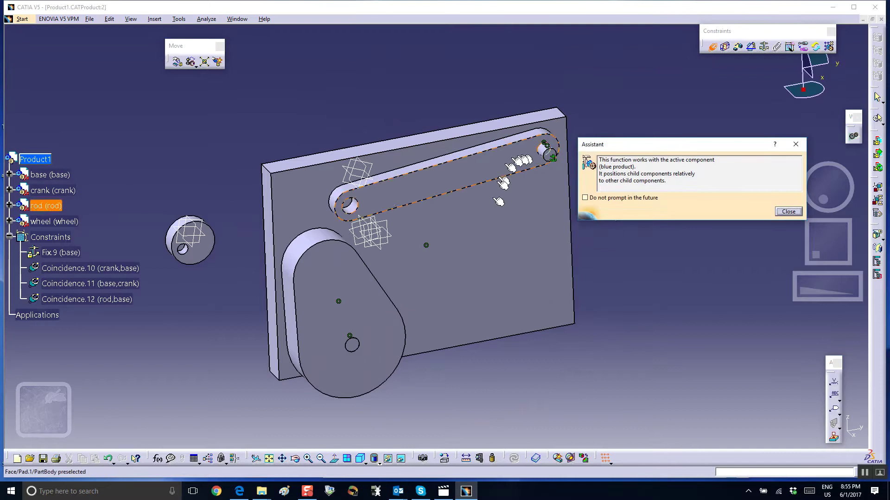
left_click(477, 241)
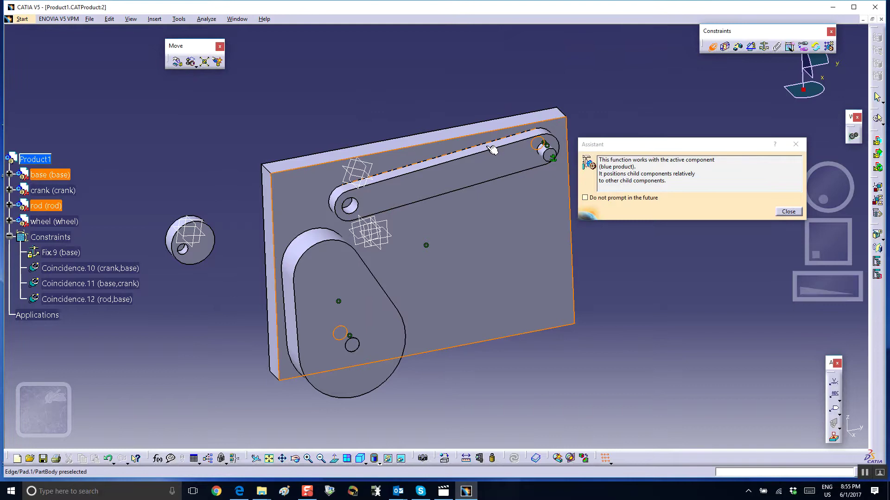
mouse_move(491, 149)
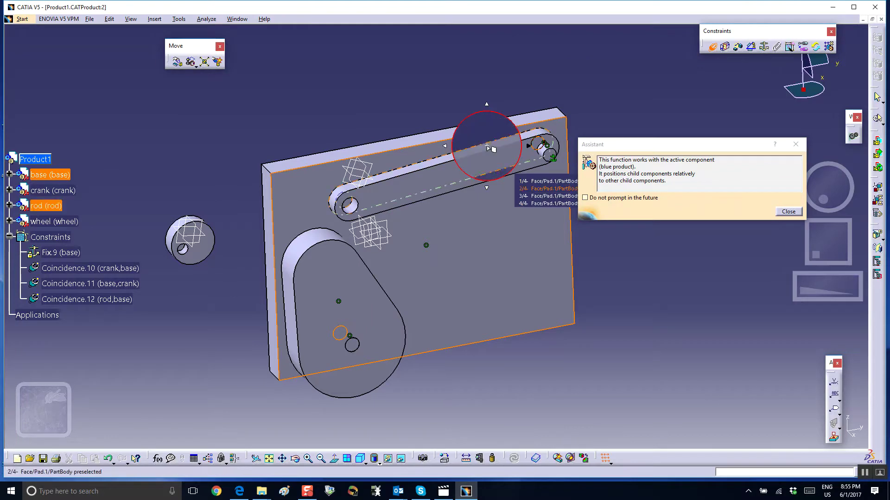
left_click(491, 149)
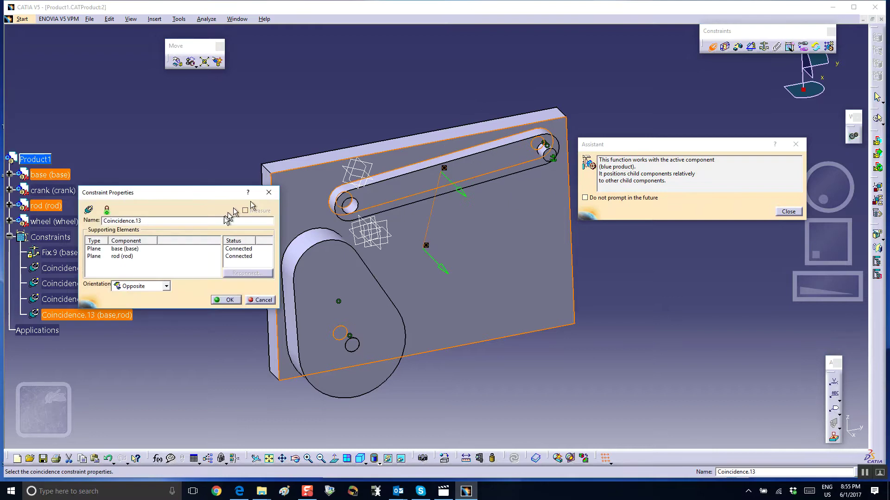
left_click(230, 299)
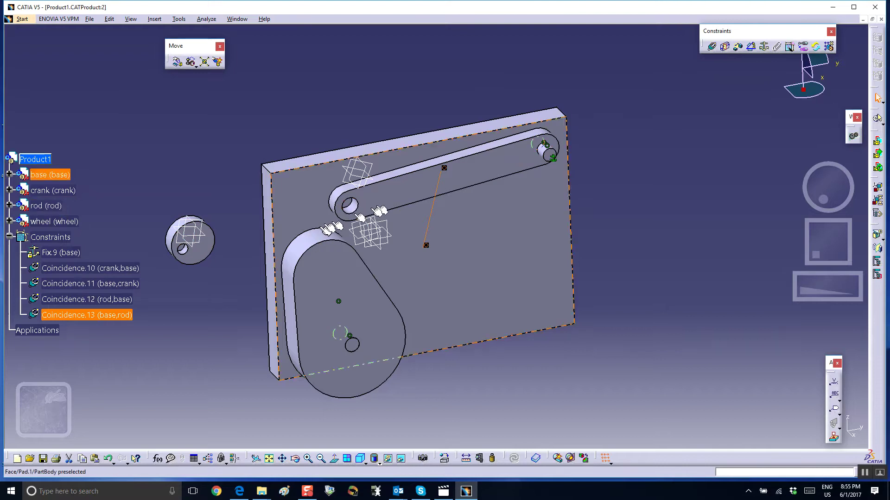
- Make the rod's free-end axis coincident with the wheel's axis
left_click(711, 46)
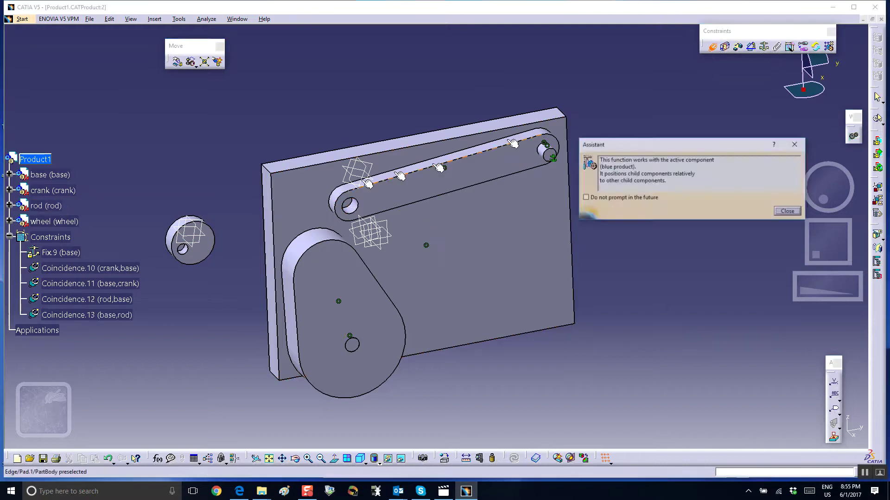
left_click(349, 205)
middle_click_drag(237, 232, 408, 249)
left_click(459, 248)
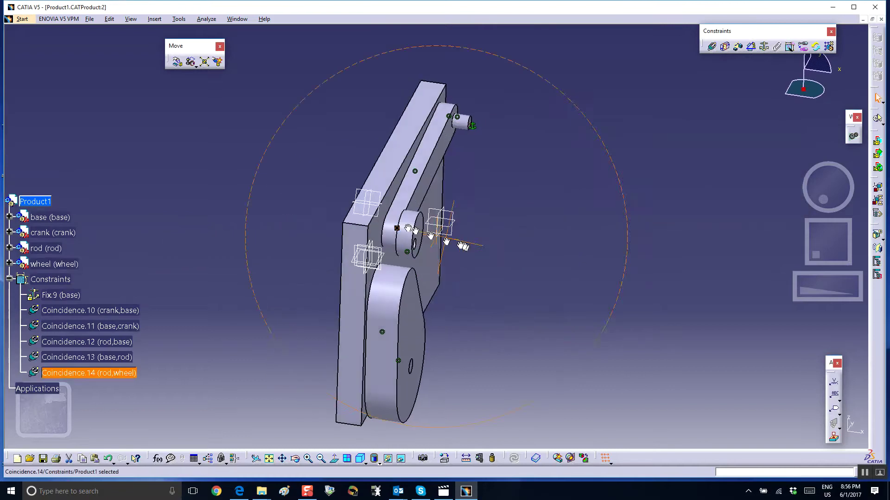
- Add a face coincidence seating the wheel flush against the rod, then review the assembly
middle_click_drag(462, 246, 410, 137)
left_click(712, 47)
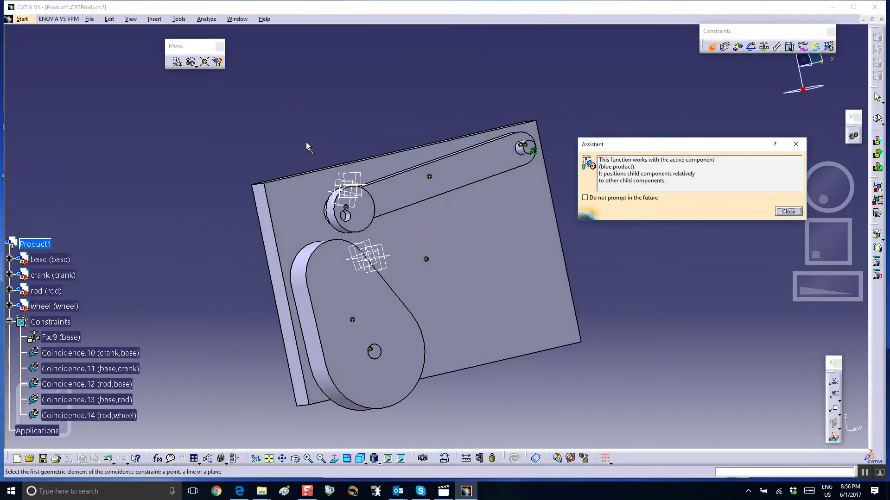
middle_click_drag(306, 148, 479, 96)
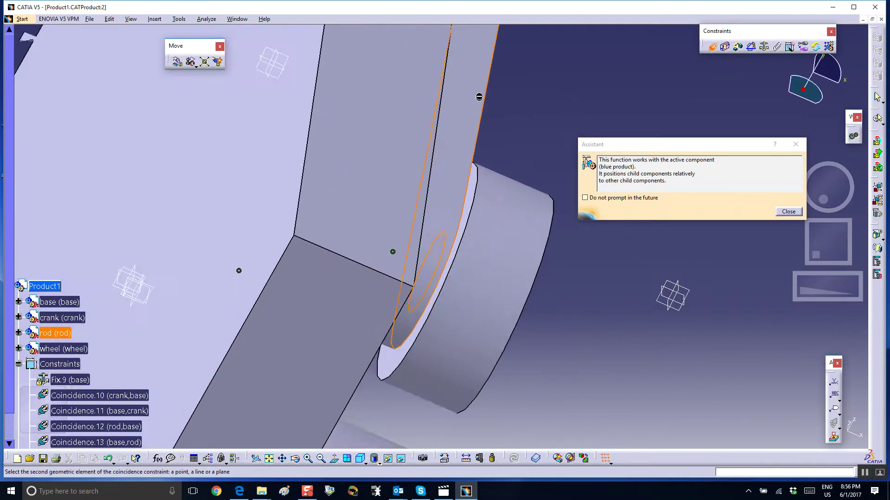
left_click(391, 380)
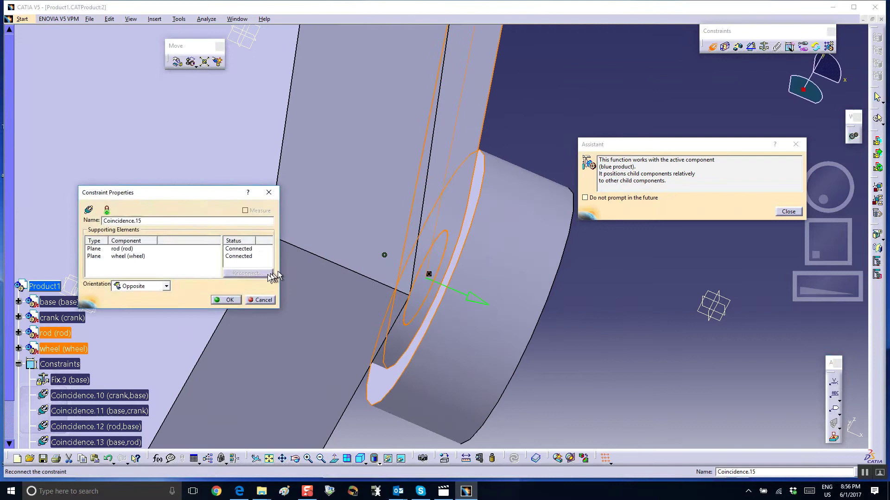
left_click(226, 300)
middle_click_drag(402, 232, 419, 180)
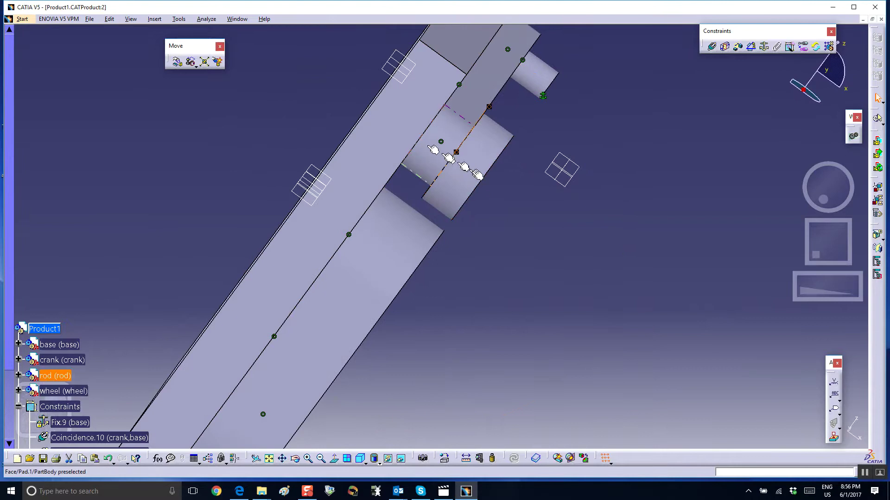
middle_click_drag(417, 249, 324, 192)
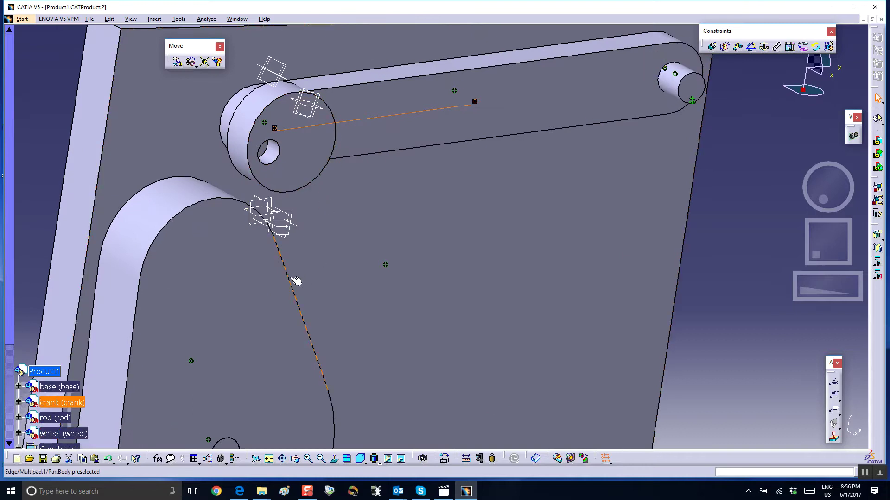
middle_click_drag(296, 282, 258, 176)
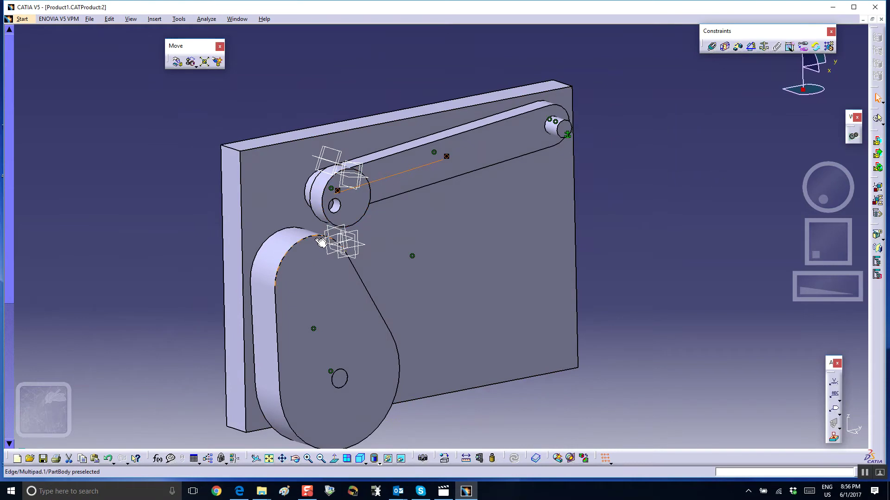
middle_click_drag(237, 196, 265, 200)
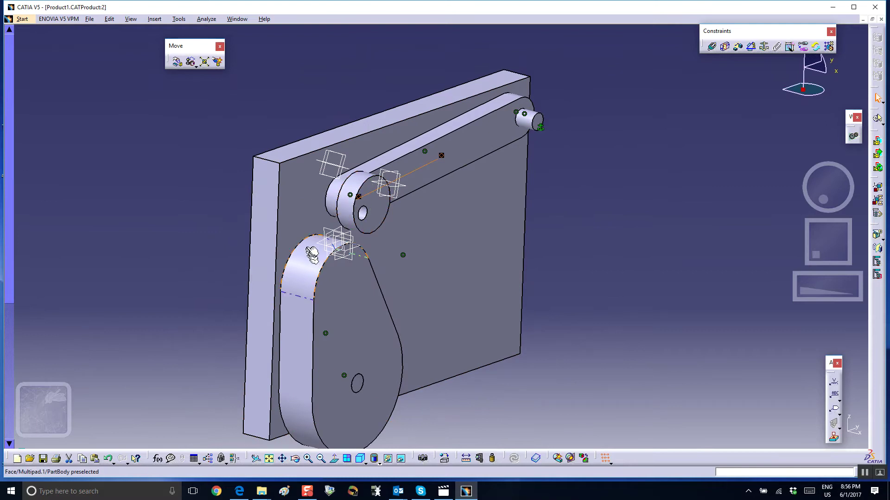
- Add an External line contact between the wheel's cylinder and the crank's curved face
left_click(726, 48)
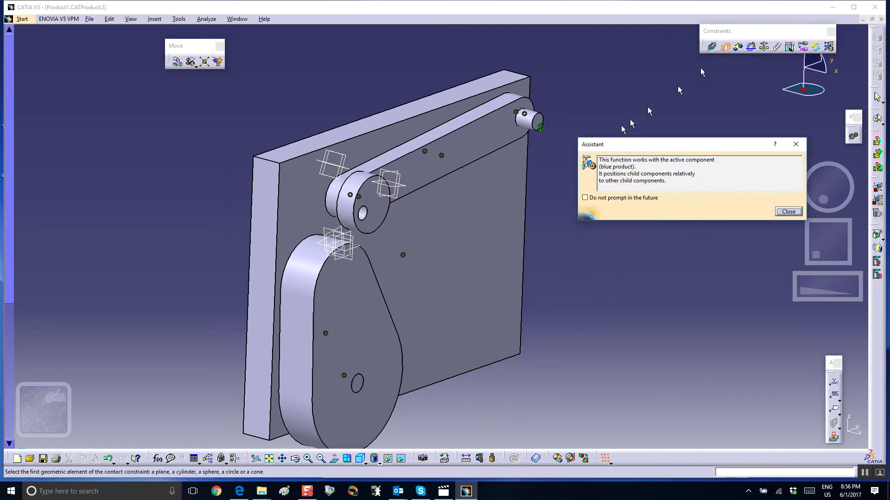
left_click(355, 191)
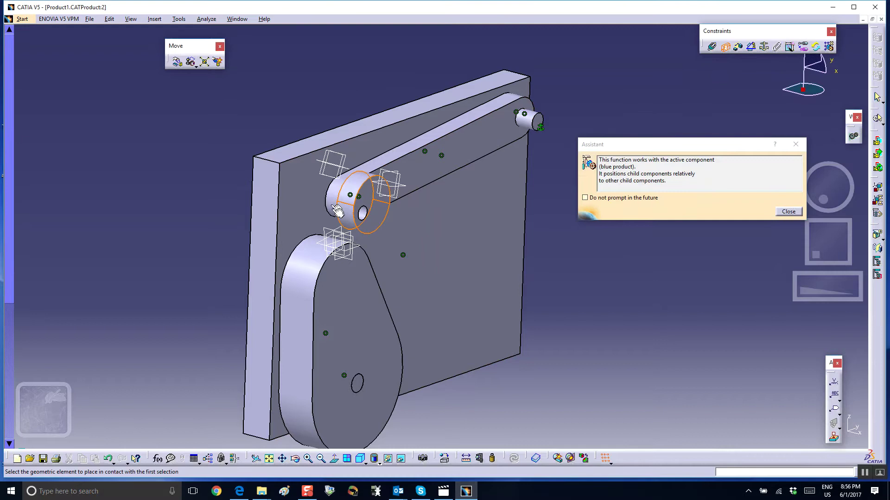
left_click(323, 259)
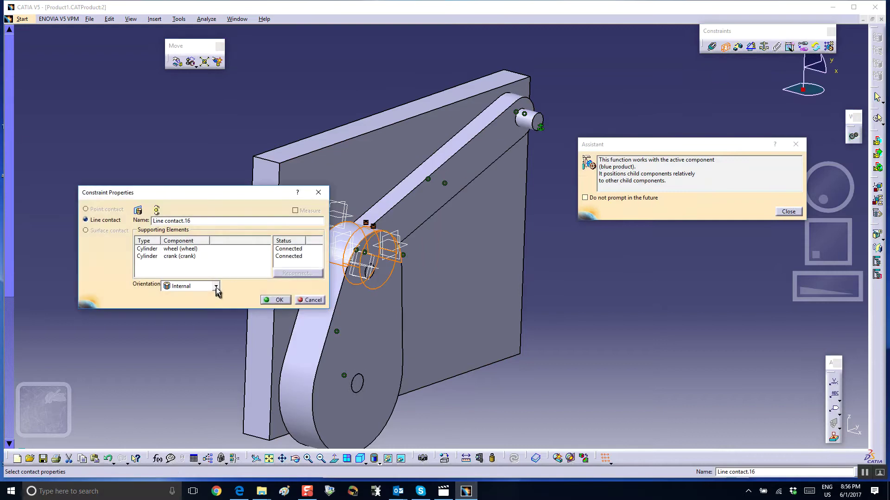
left_click(216, 288)
left_click(210, 299)
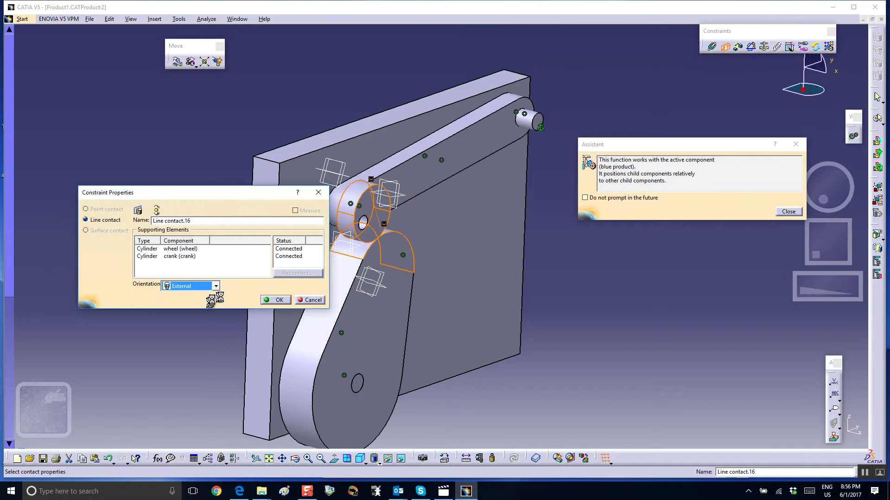
left_click(276, 300)
middle_click_drag(161, 156, 111, 139)
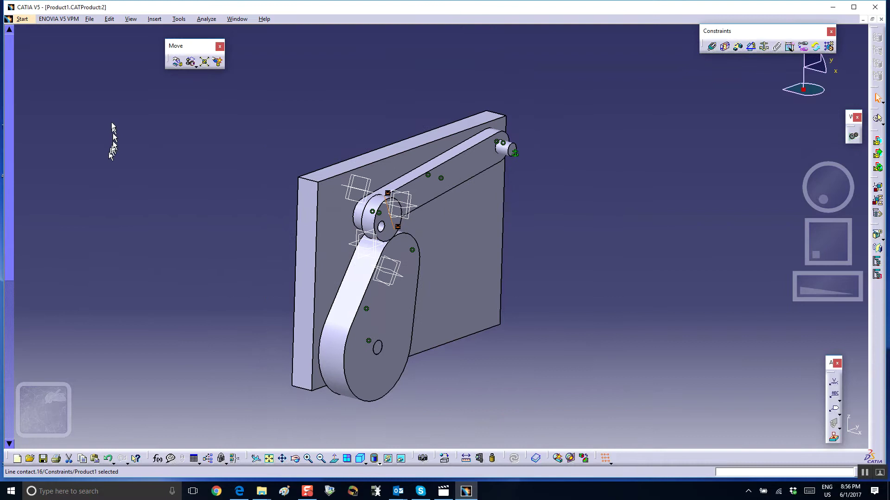
left_click(30, 20)
- In DMU Kinematics, auto-convert the assembly constraints into joints of a new Mechanism.1
mouse_move(52, 98)
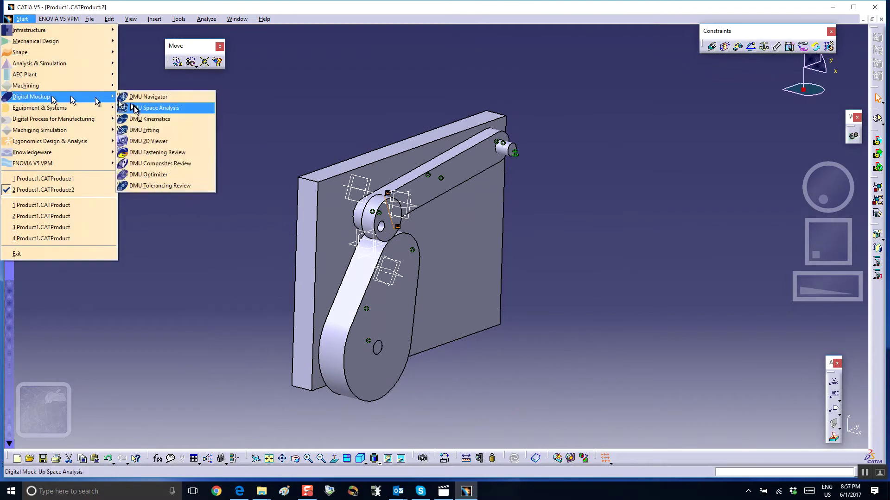
left_click(144, 119)
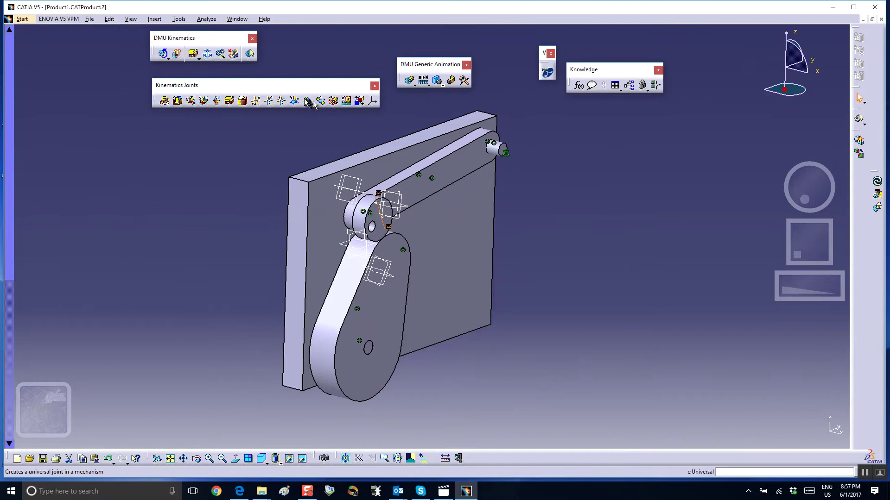
left_click(221, 55)
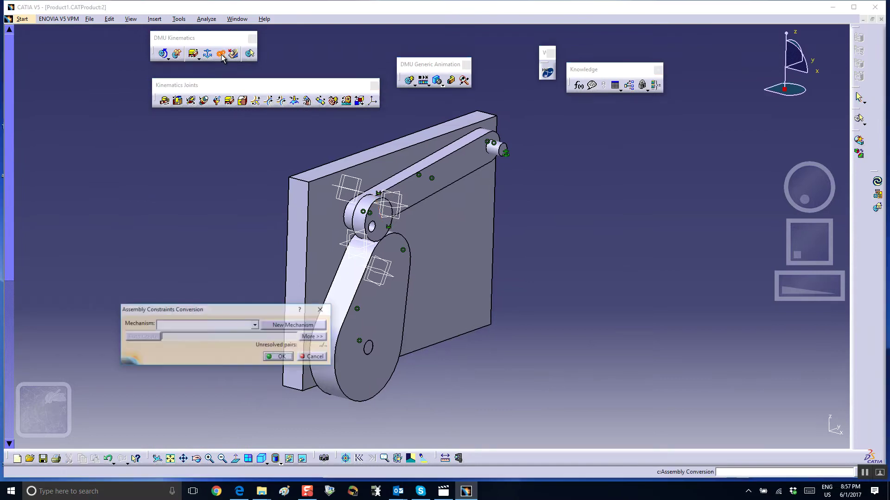
left_click(291, 325)
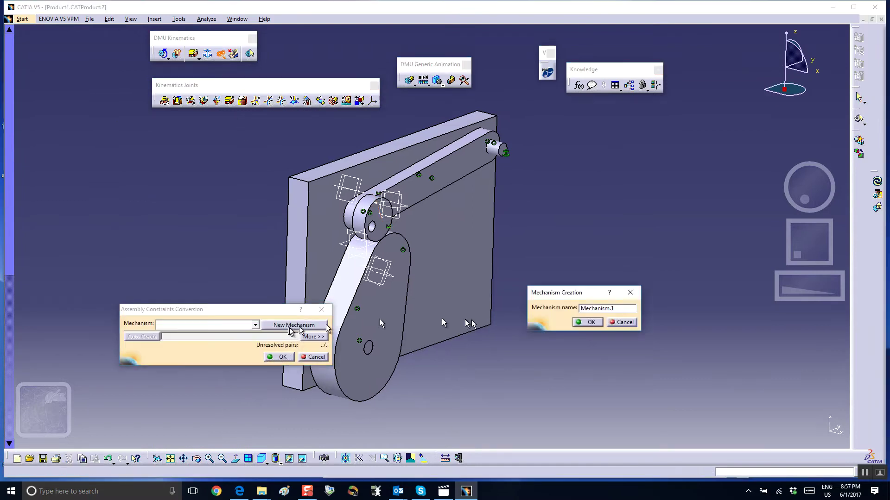
left_click(588, 321)
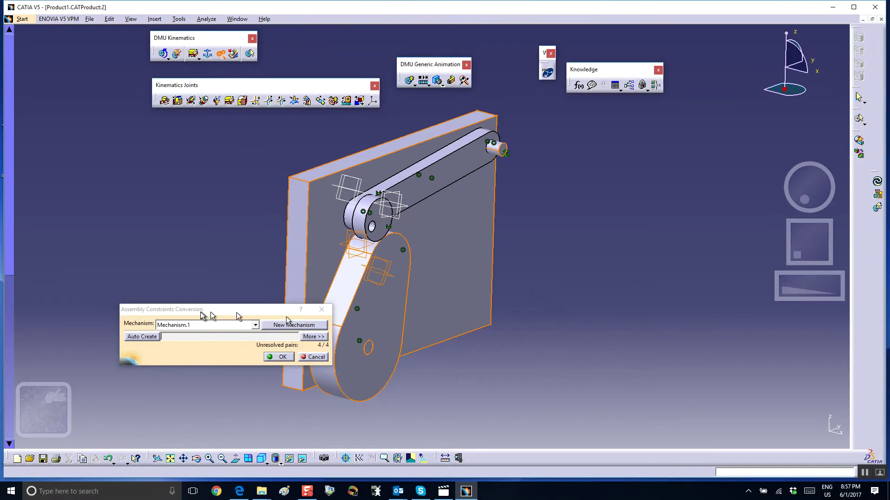
left_click(142, 337)
left_click(281, 357)
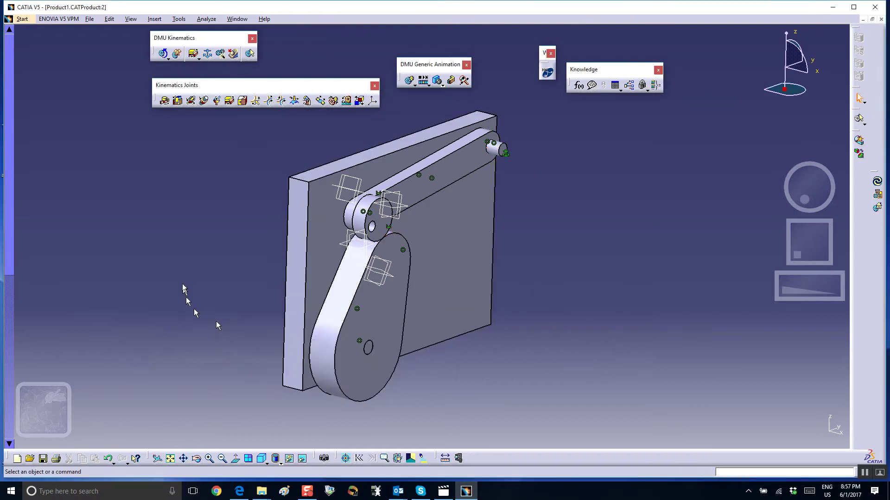
- Expand Mechanisms > Mechanism.1 > Joints in the tree to list the revolute joints
key("F3")
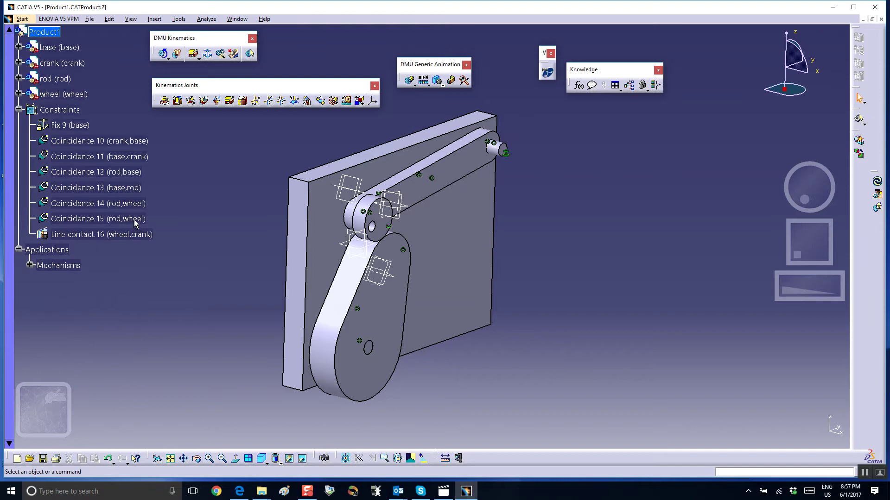
left_click(30, 266)
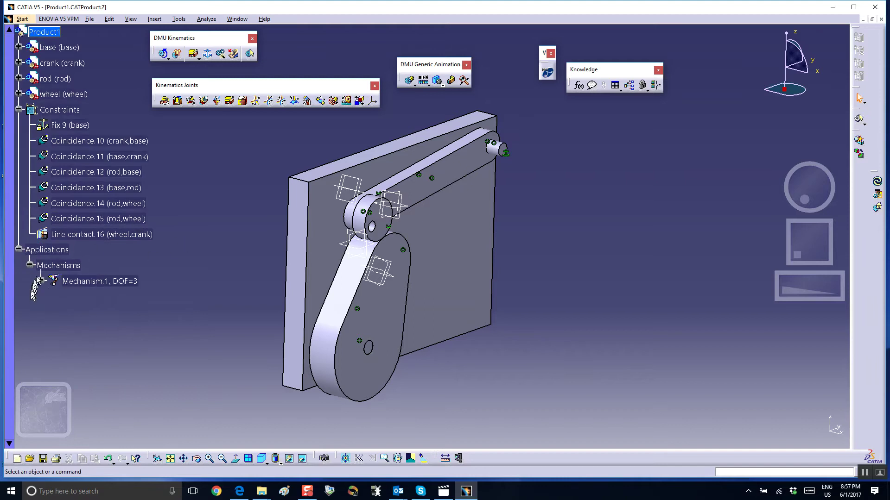
left_click(40, 281)
left_click(51, 296)
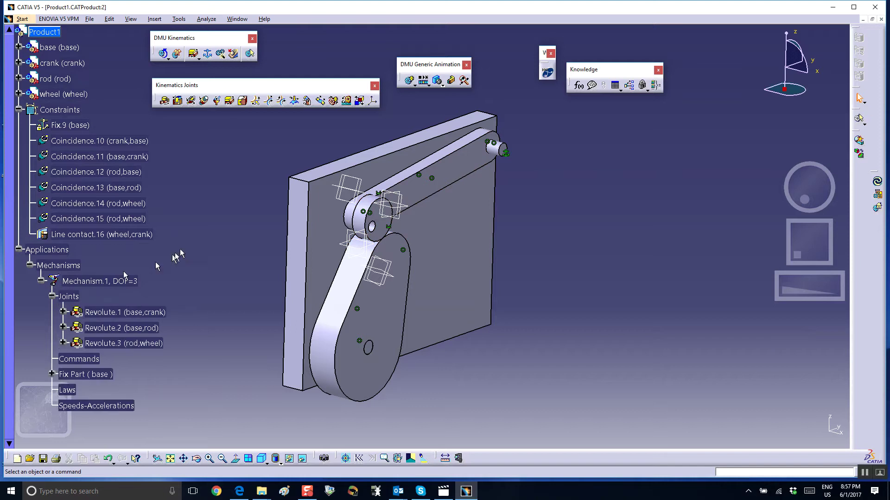
scroll(190, 235, "down", 1)
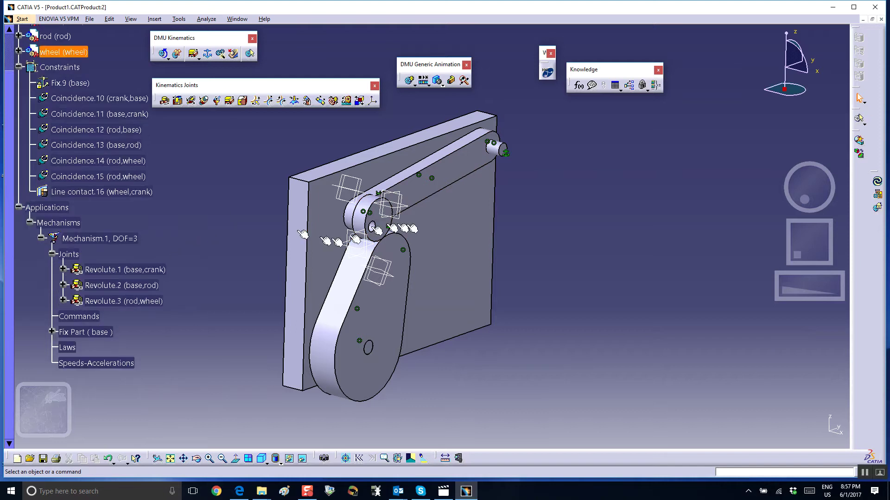
middle_click_drag(556, 234, 519, 222)
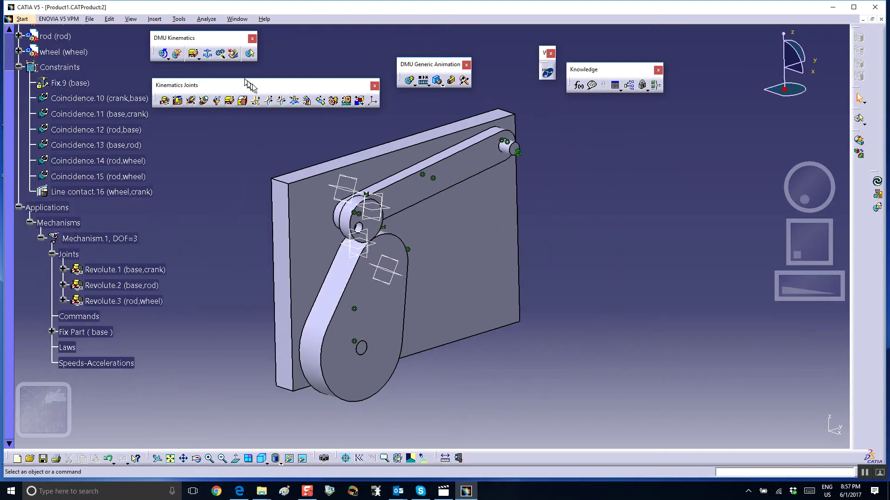
- Create a Roll Curve joint between the wheel's round edge and the crank's outer edge
left_click(281, 102)
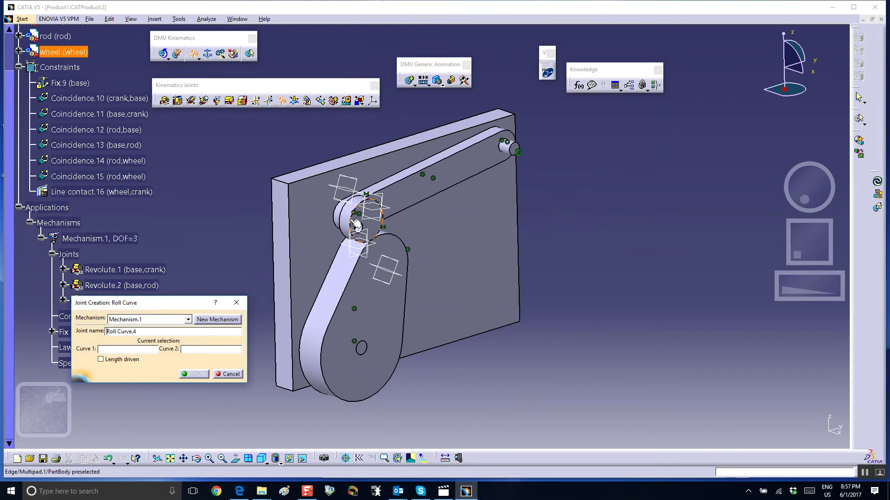
left_click(357, 225)
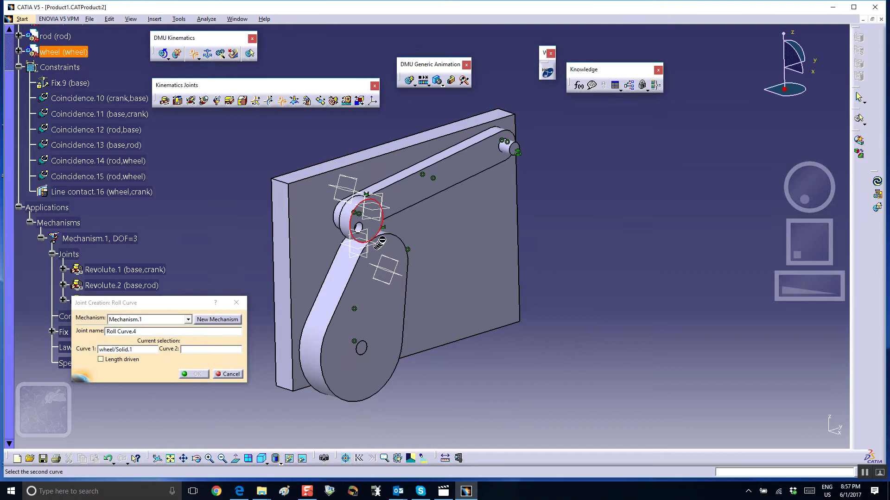
left_click(356, 277)
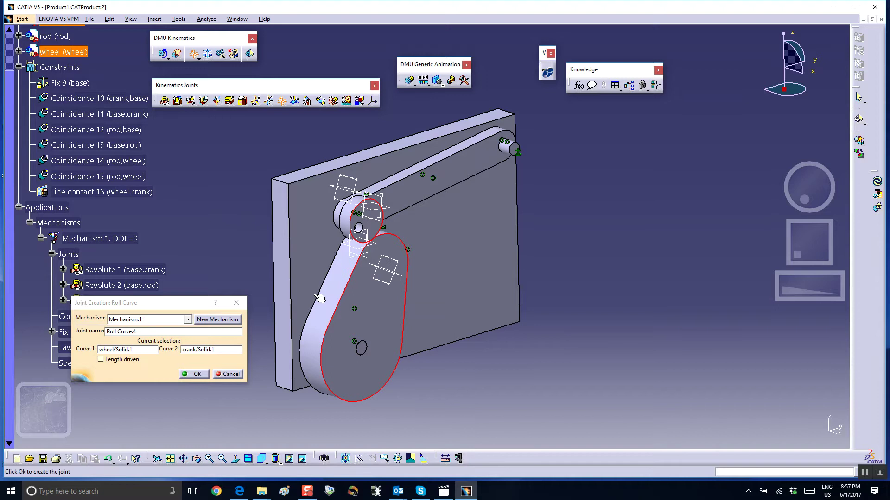
left_click(197, 374)
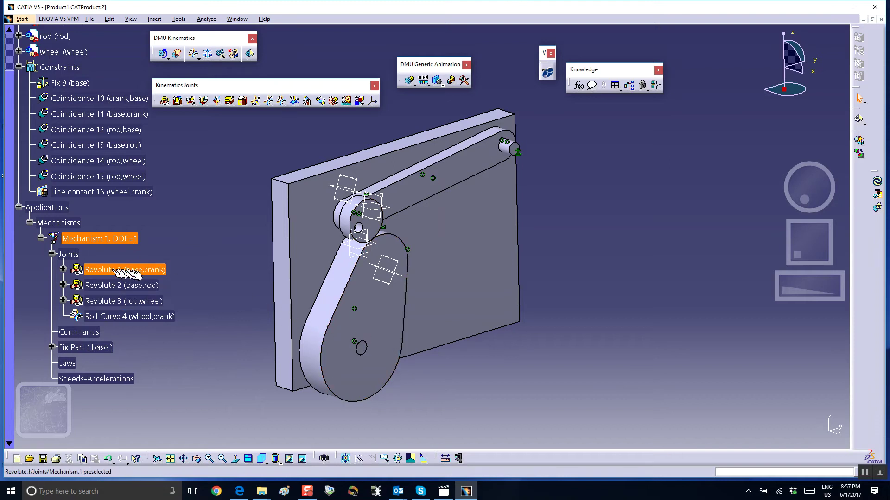
- Make Revolute.1 angle driven with a lower limit of 0
double_click(145, 273)
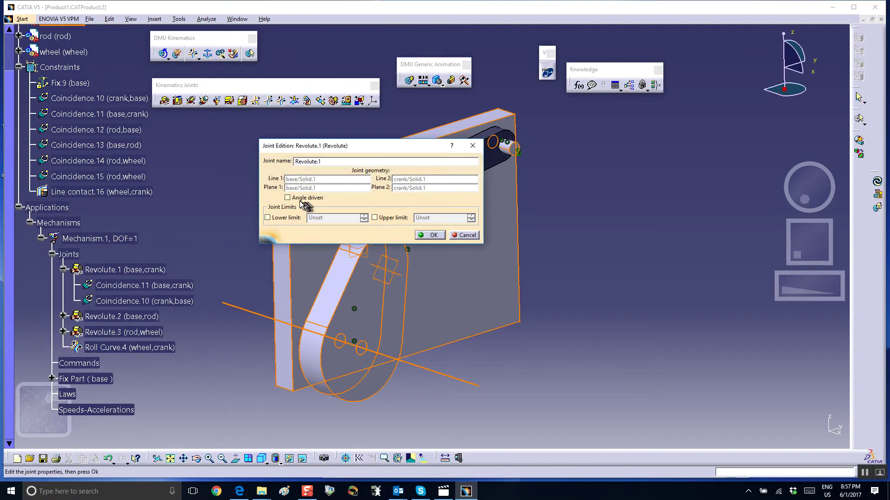
left_click(286, 198)
double_click(334, 218)
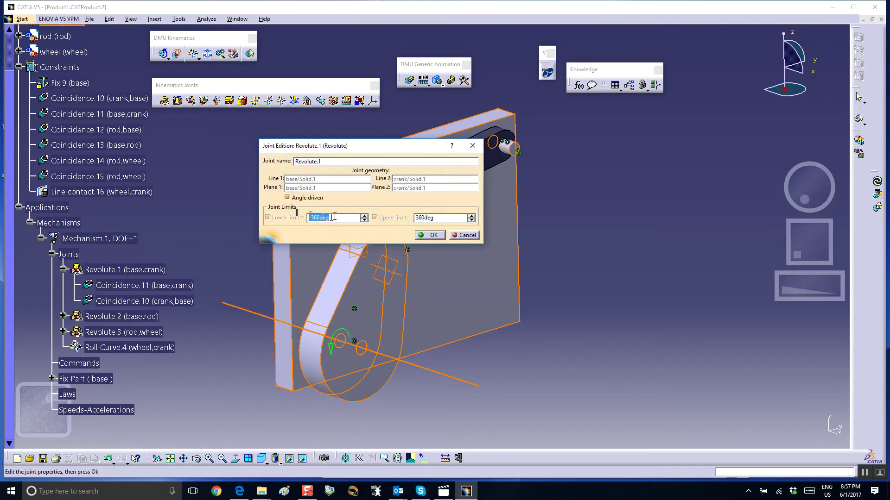
type("0")
left_click(434, 236)
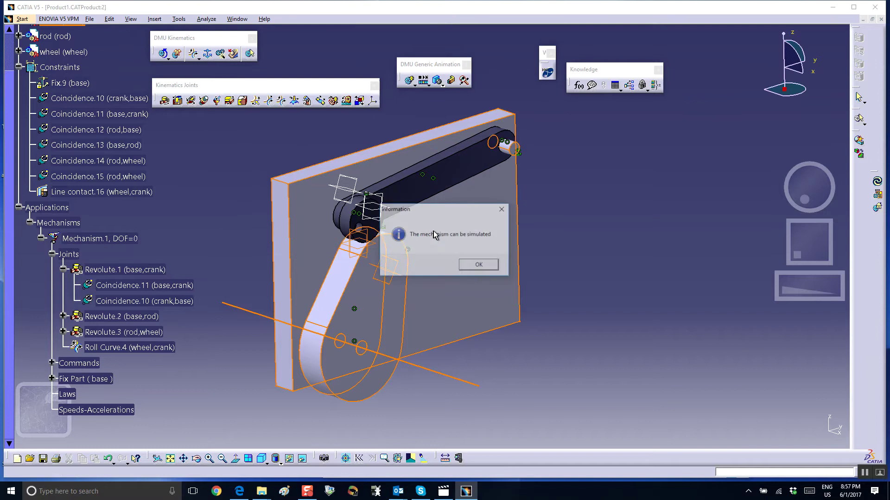
left_click(480, 262)
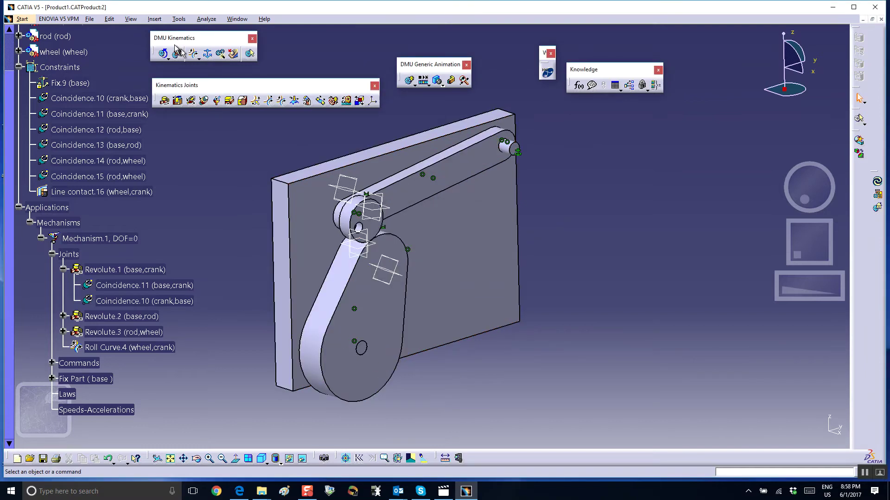
- Test the mechanism with Simulation with Commands, turning the crank to about 144 degrees
left_click(167, 58)
left_click(177, 67)
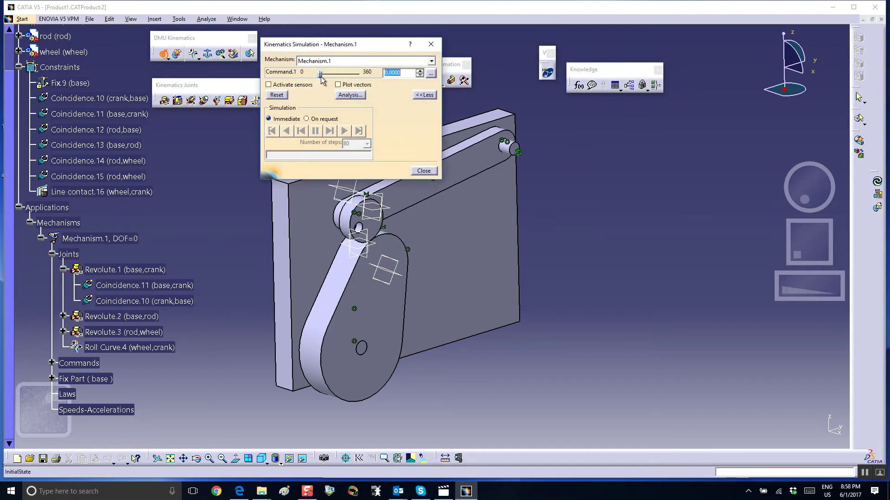
mouse_move(321, 77)
left_mouse_down()
mouse_move(336, 78)
mouse_move(318, 77)
left_mouse_up()
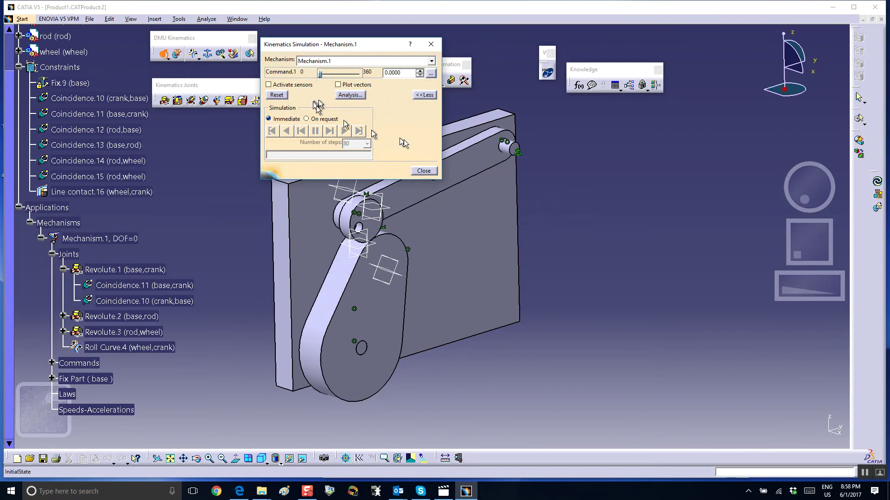
left_click(423, 171)
left_click(410, 81)
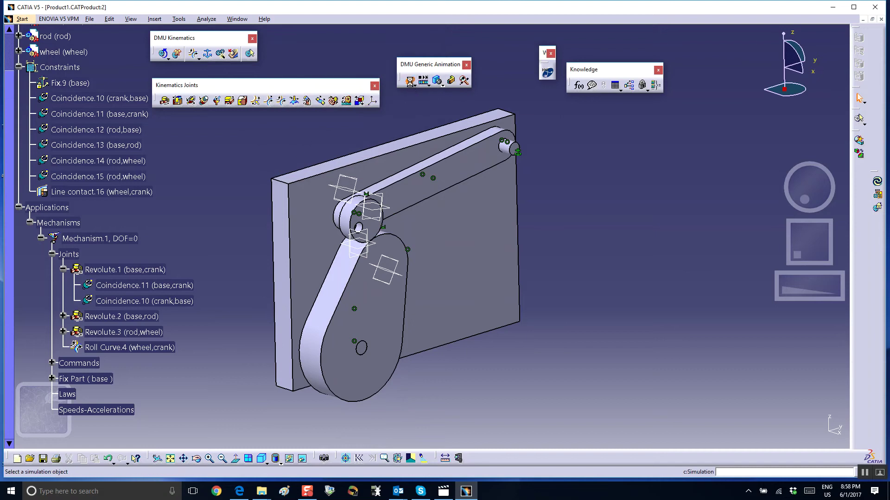
- Create a simulation of Mechanism.1 and record Command.1 turned to 360 degrees
left_click(563, 273)
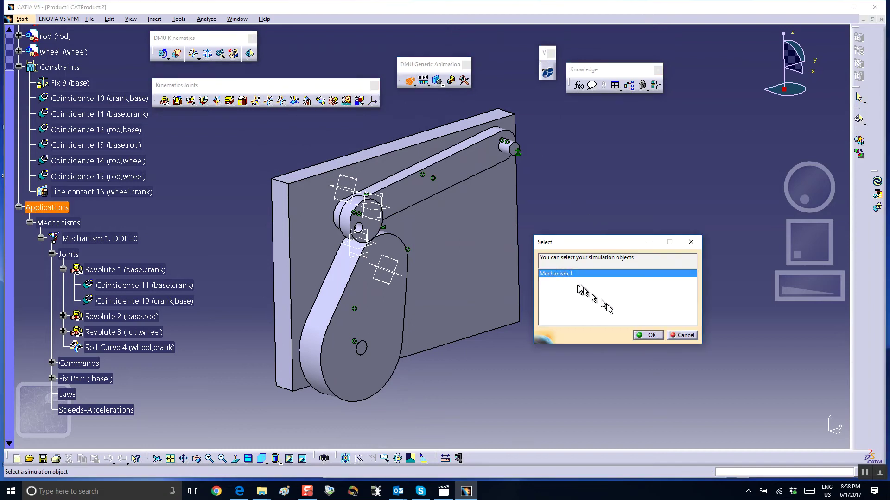
left_click(648, 336)
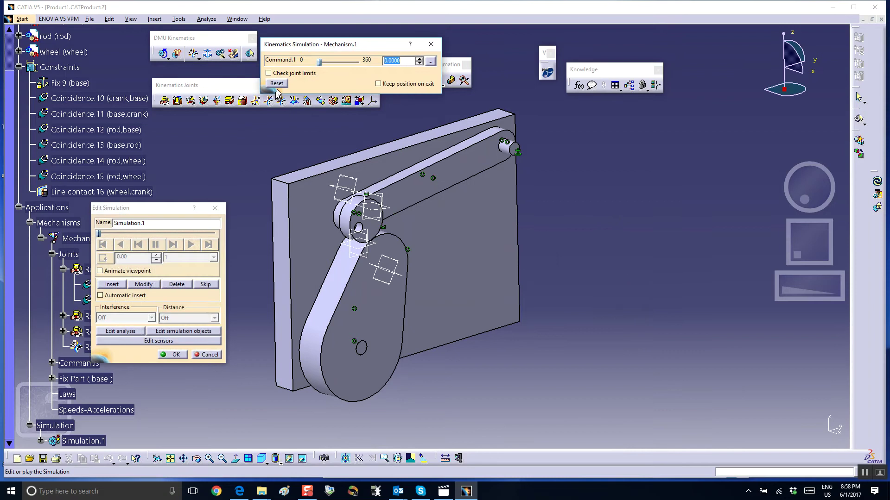
left_click_drag(319, 68, 376, 71)
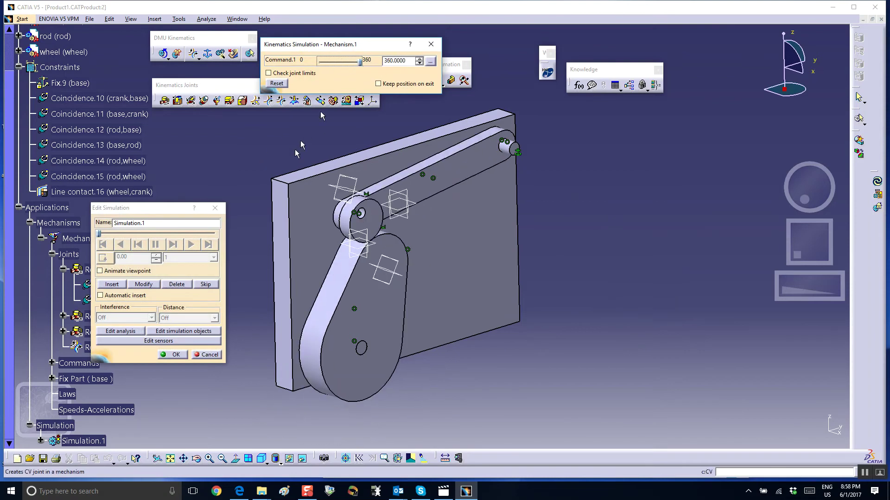
left_click(106, 283)
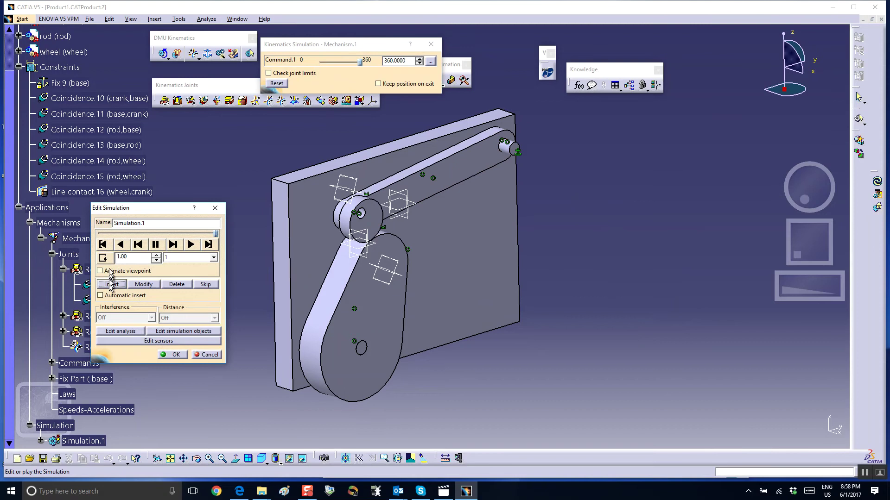
- Rewind the simulation and play it back with a 0.01 step
left_click(105, 244)
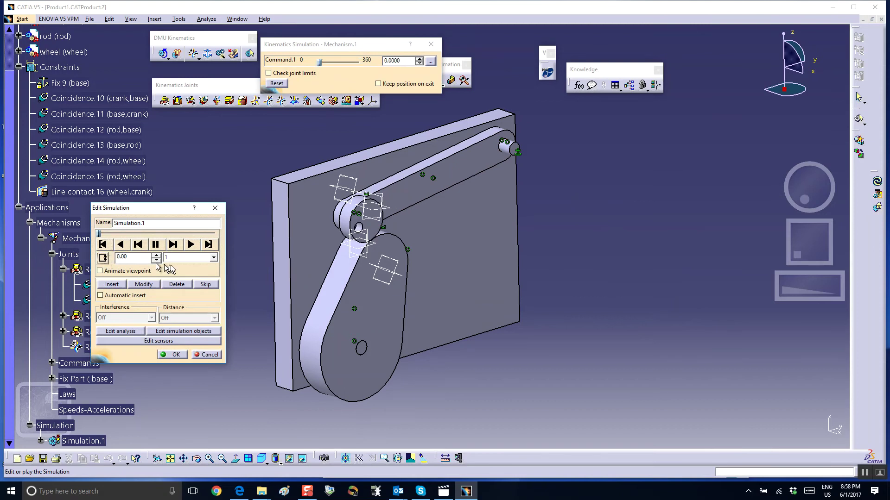
left_click(213, 257)
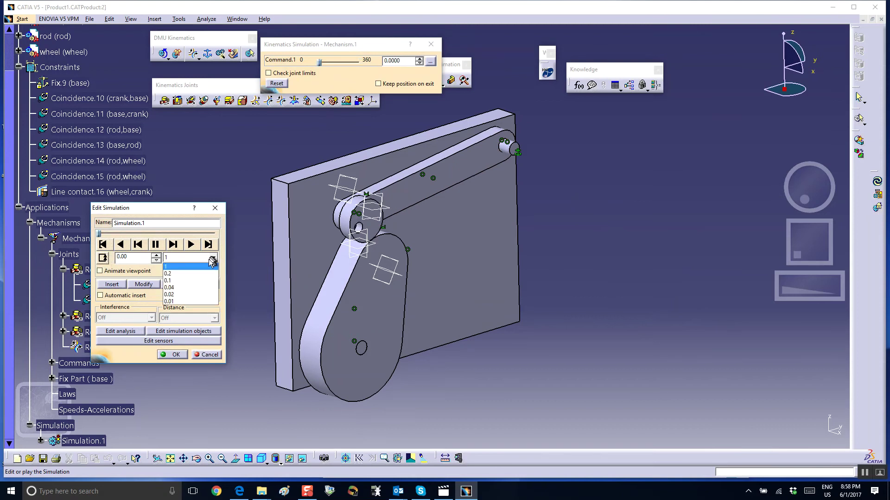
left_click(204, 300)
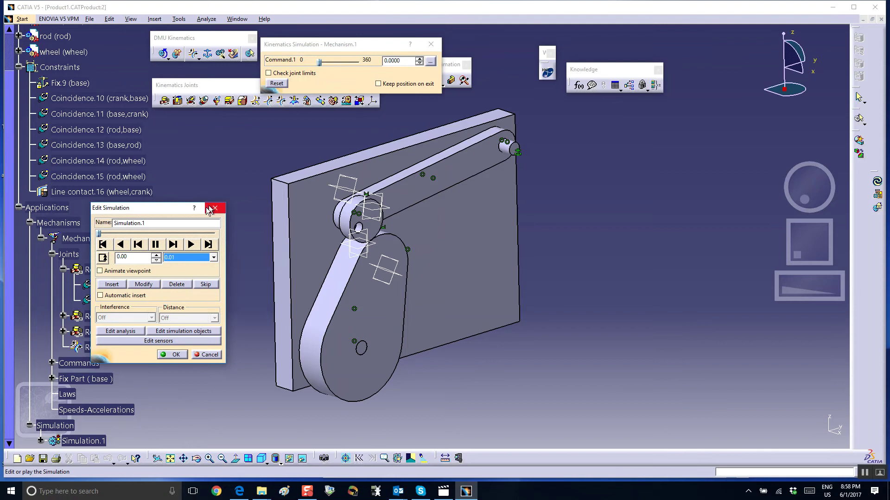
left_click(190, 244)
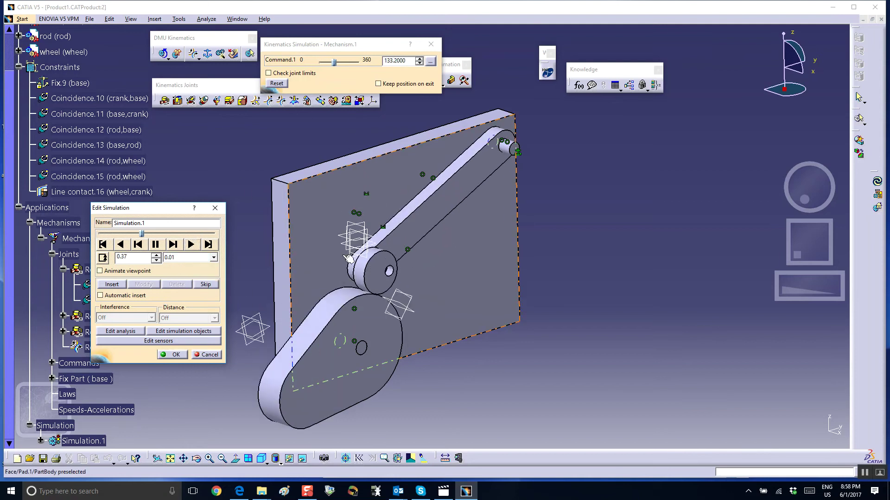